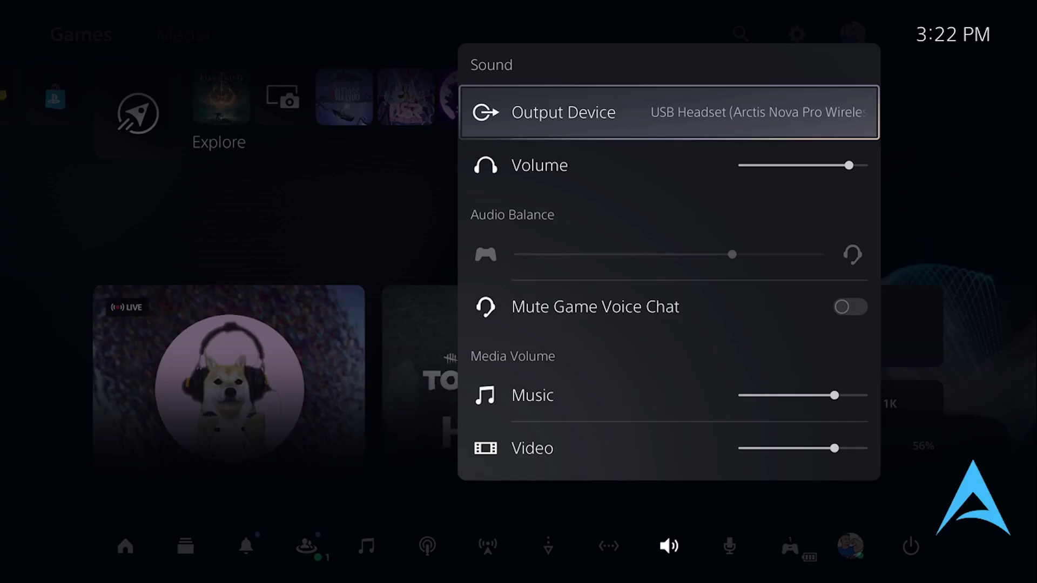
# - Open the audio output device list, where the Arctis Nova Pro Wireless USB headset is checked
pyautogui.press('Return')
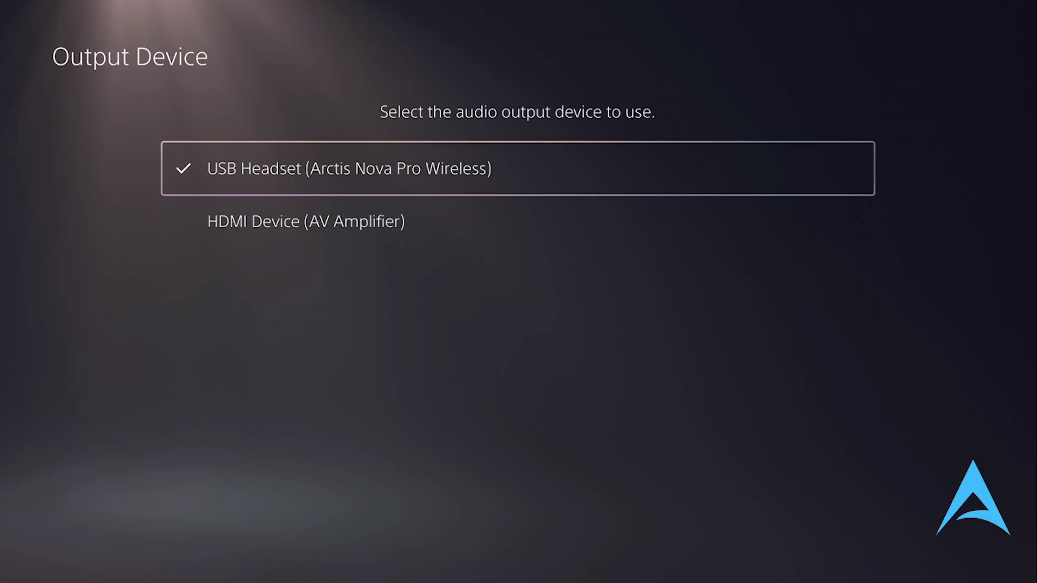